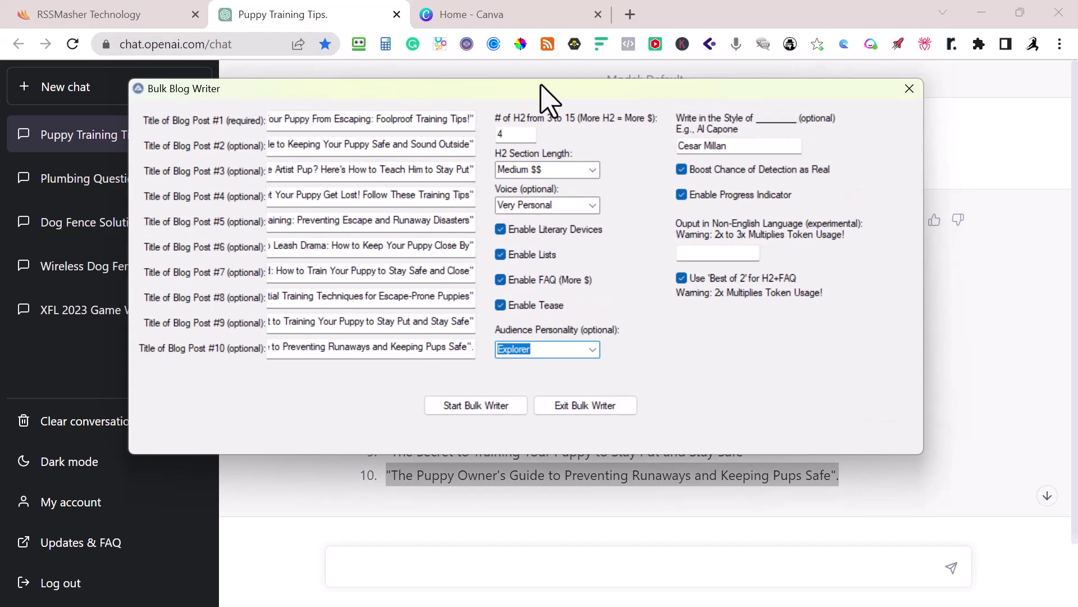
Move the Bulk Blog Writer window lower on the screen.
{"action": "left_click_drag", "start_coordinate": [547, 102], "coordinate": [571, 159]}
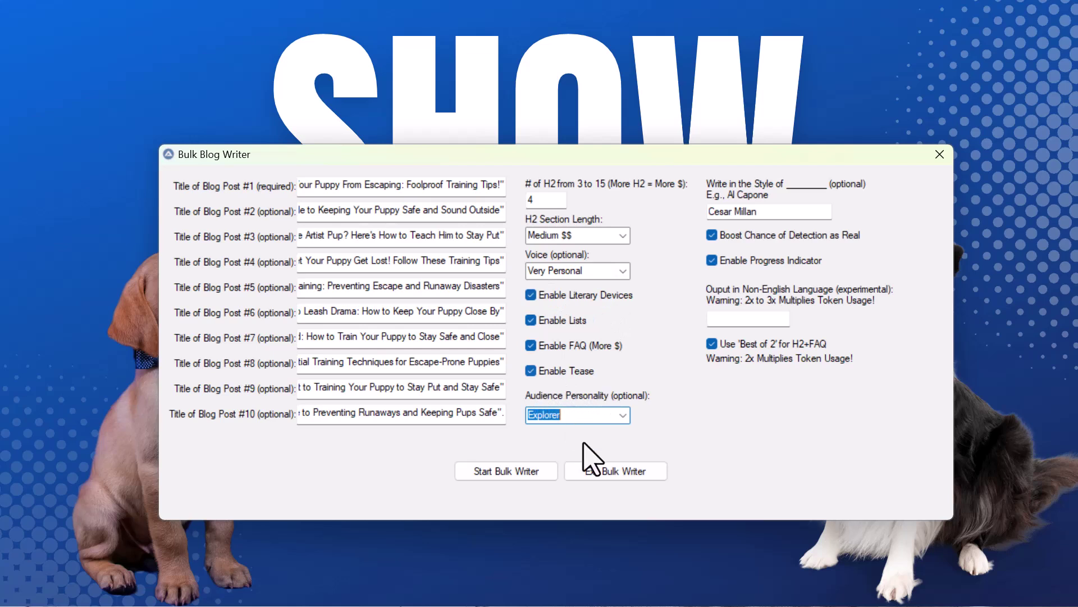
Keep Explorer as the audience personality and start bulk-writing all ten articles.
{"action": "left_click", "coordinate": [622, 415]}
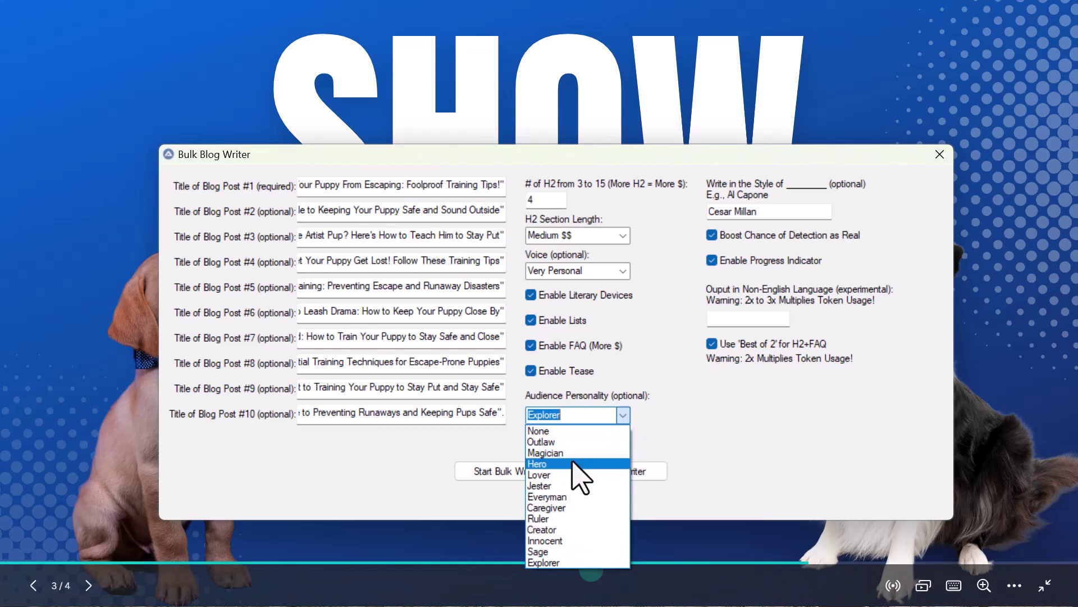
{"action": "left_click", "coordinate": [544, 562]}
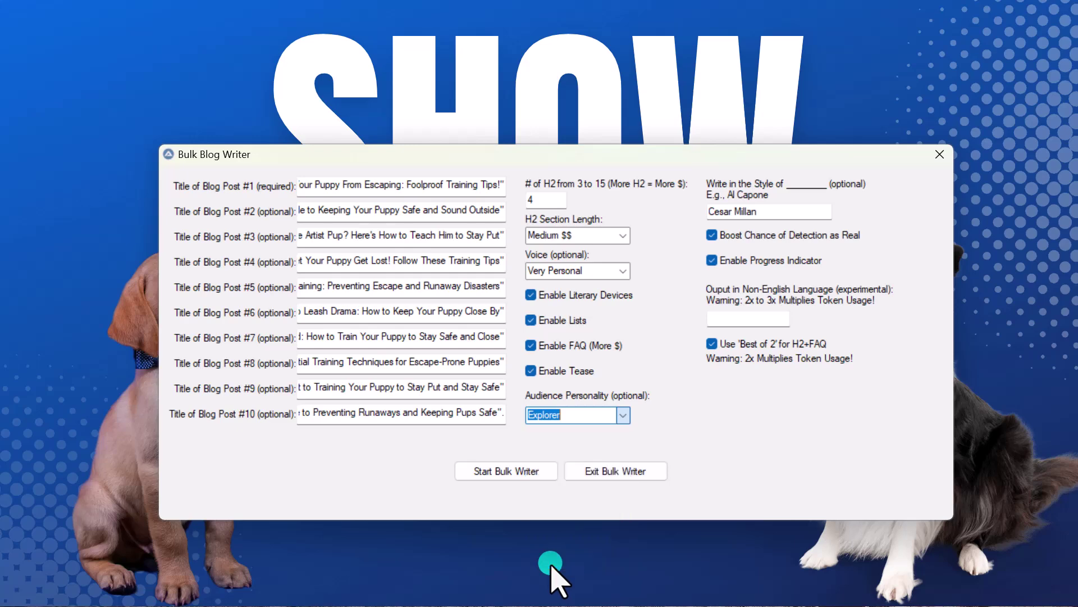
{"action": "left_click", "coordinate": [505, 471]}
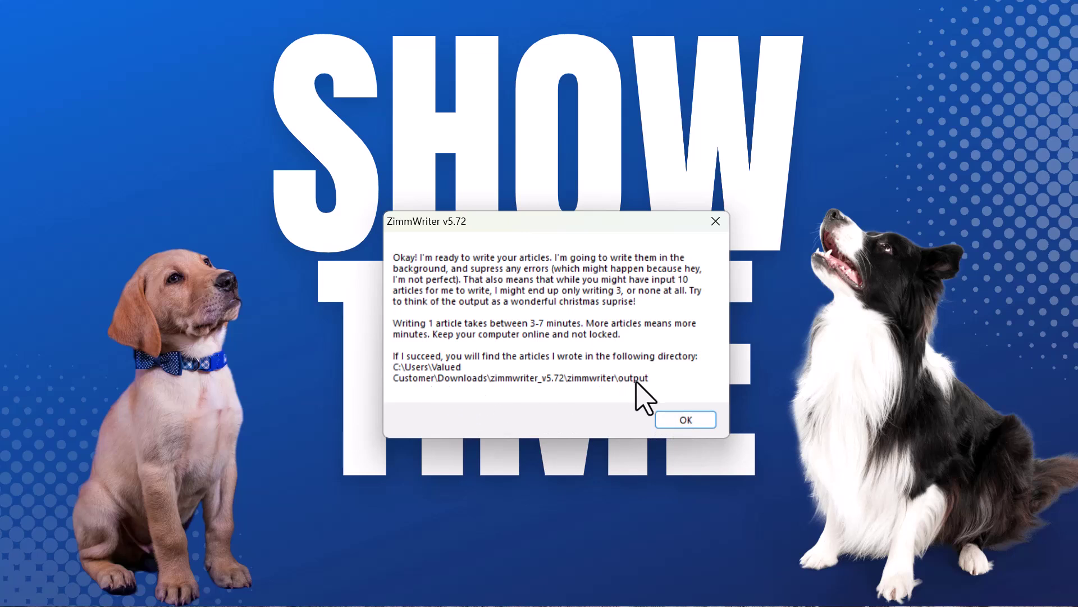
Acknowledge the ready-to-write message and the notice that all ten posts are finished.
{"action": "left_click", "coordinate": [686, 424]}
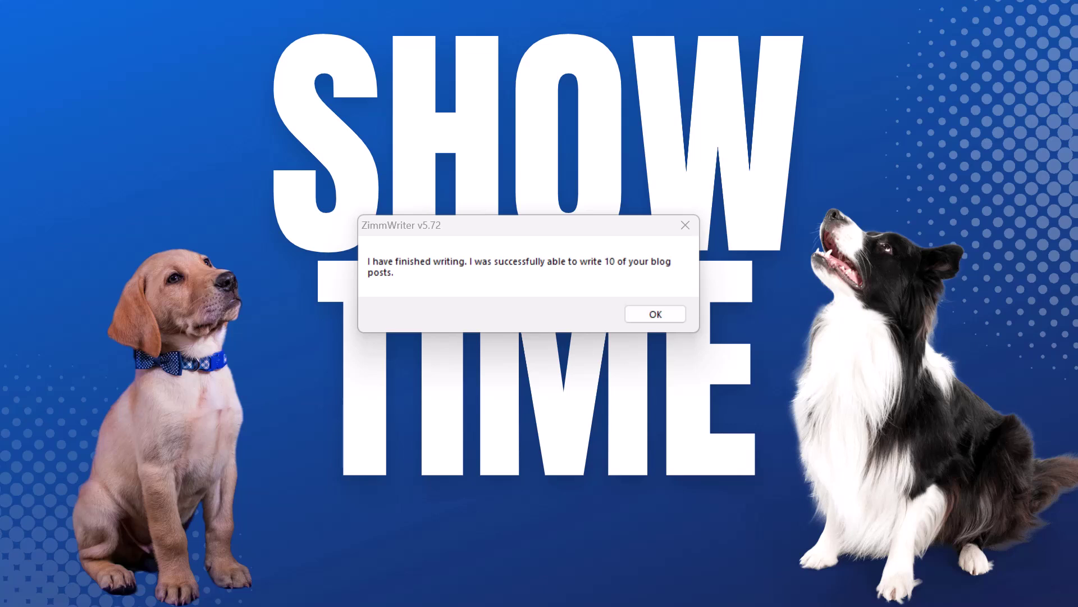
{"action": "left_click", "coordinate": [656, 314]}
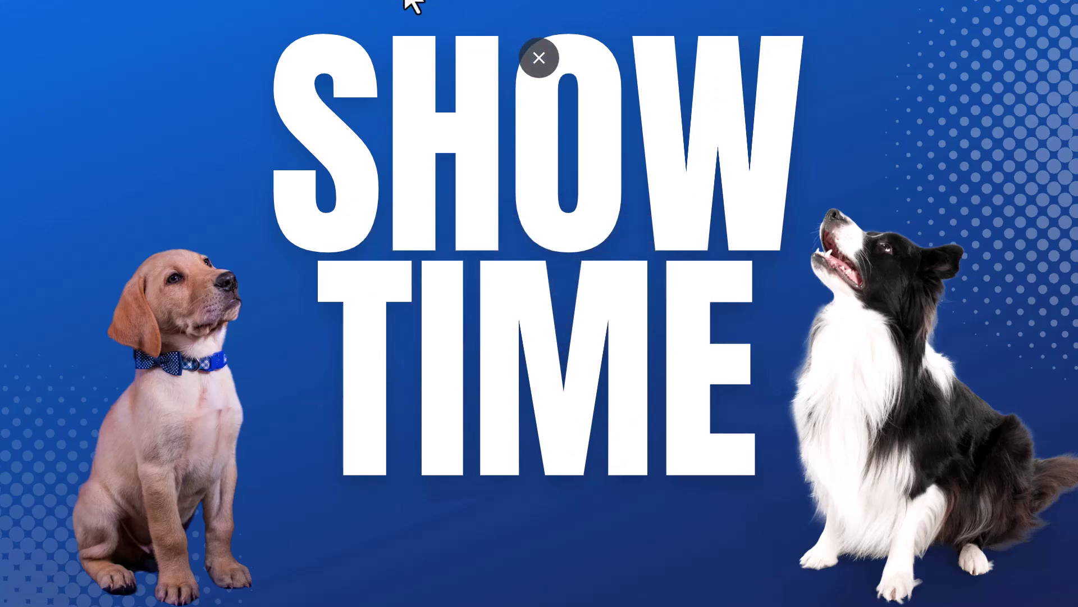
Open The_Puppy_Owners_Guide article from the zimmwriter output folder in Notepad.
{"action": "left_click", "coordinate": [539, 57]}
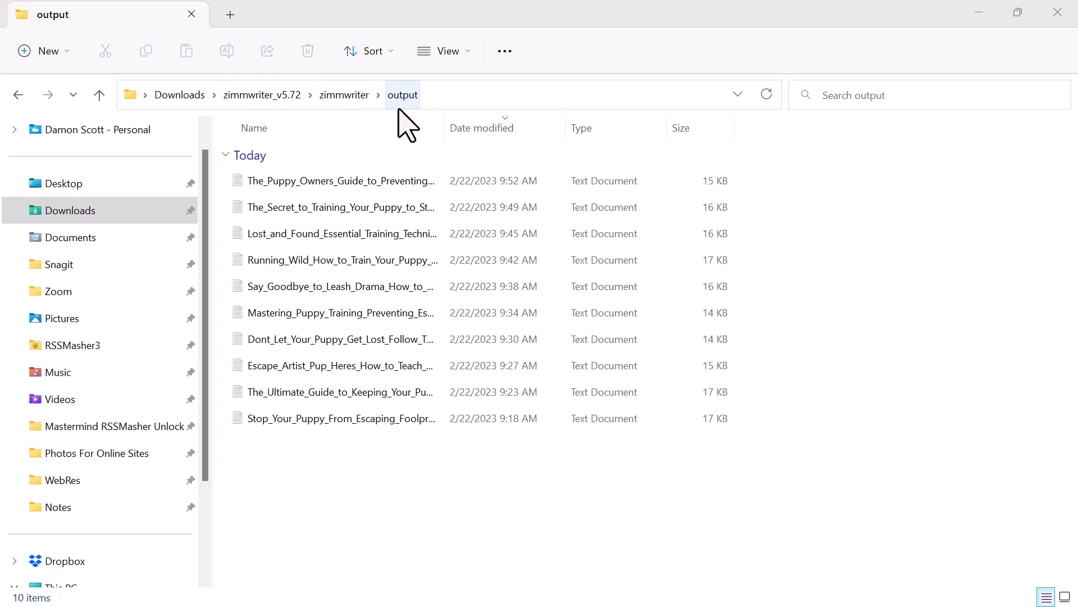
{"action": "left_click", "coordinate": [323, 182]}
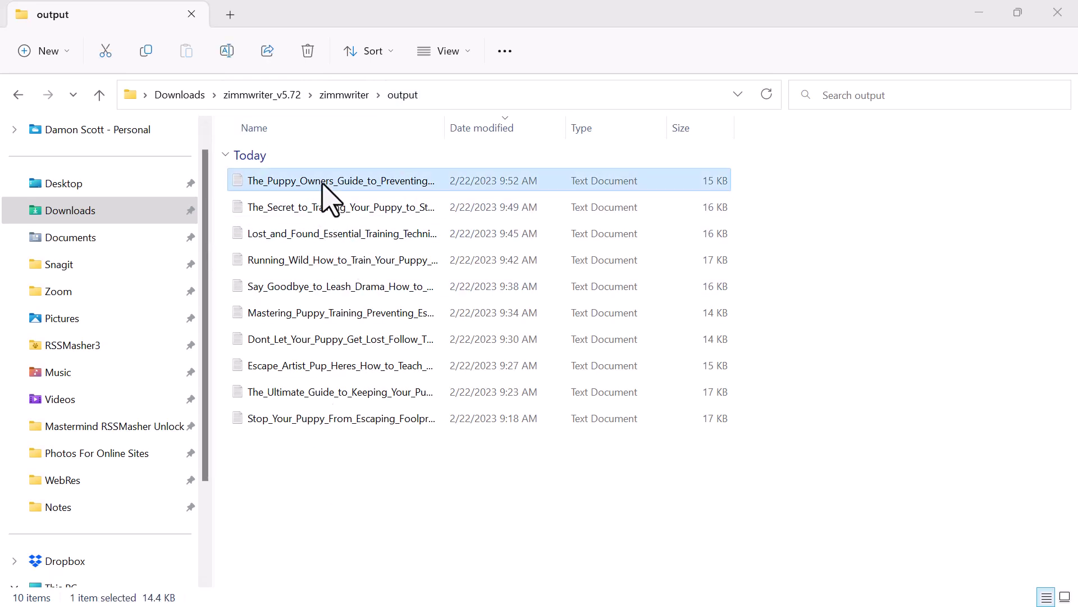
{"action": "double_click", "coordinate": [344, 178]}
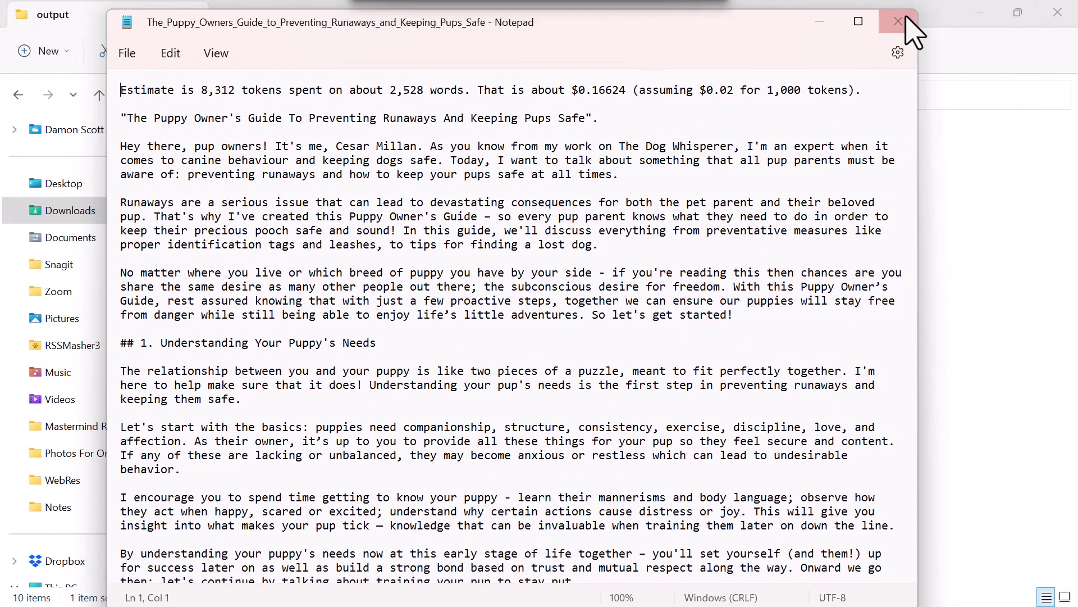
Maximize the Puppy Owner's Guide in Notepad and select from after the breeds list to the end.
{"action": "left_click", "coordinate": [858, 21]}
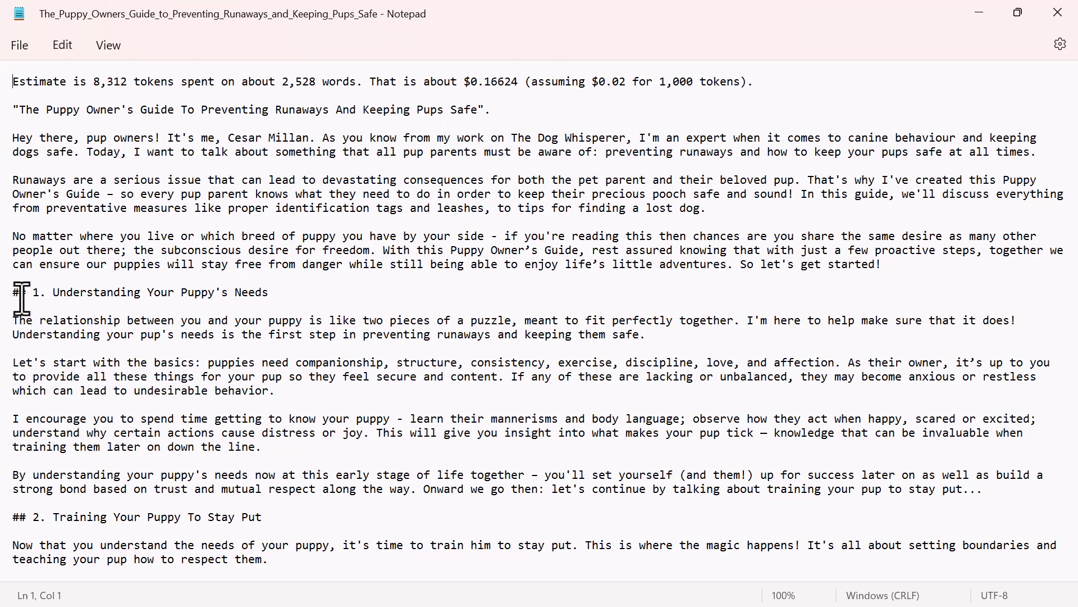
{"action": "scroll", "coordinate": [24, 298], "scroll_direction": "down", "scroll_amount": 6}
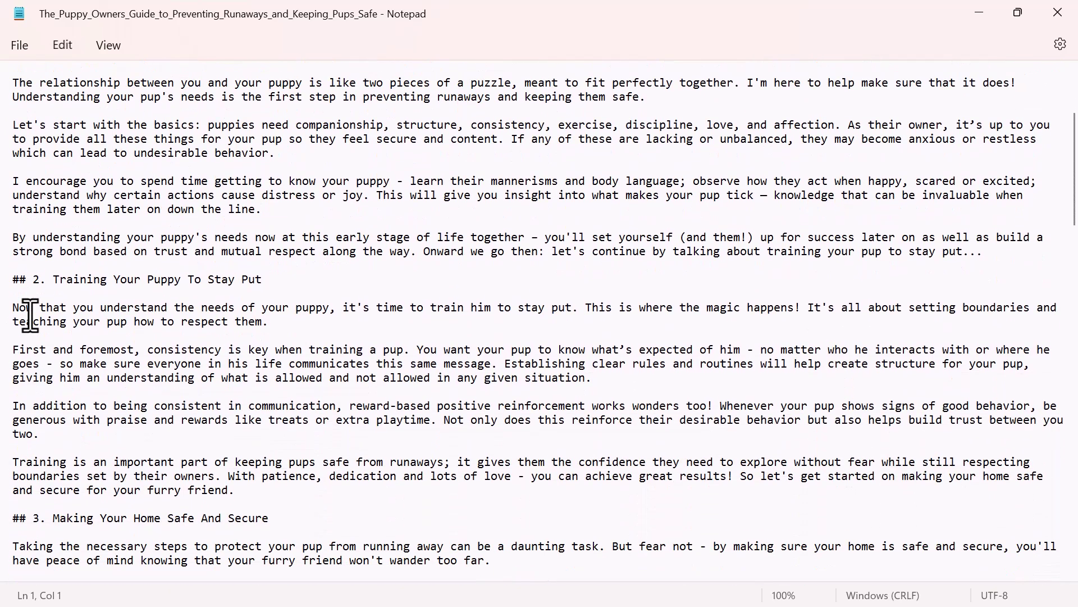
{"action": "scroll", "coordinate": [30, 315], "scroll_direction": "down", "scroll_amount": 3}
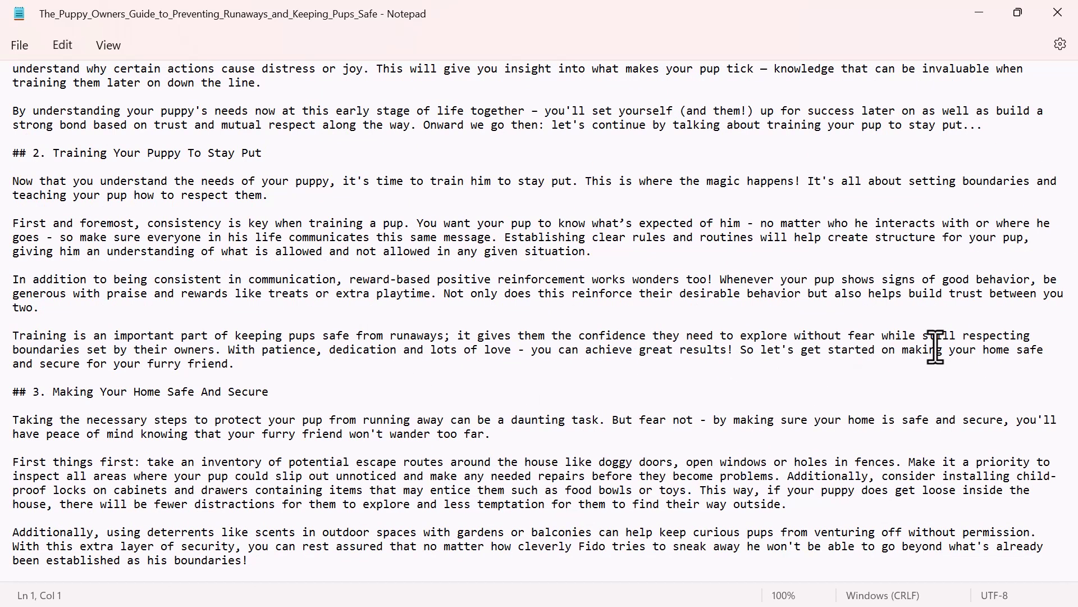
{"action": "scroll", "coordinate": [164, 414], "scroll_direction": "down", "scroll_amount": 3}
{"action": "scroll", "coordinate": [95, 401], "scroll_direction": "down", "scroll_amount": 5}
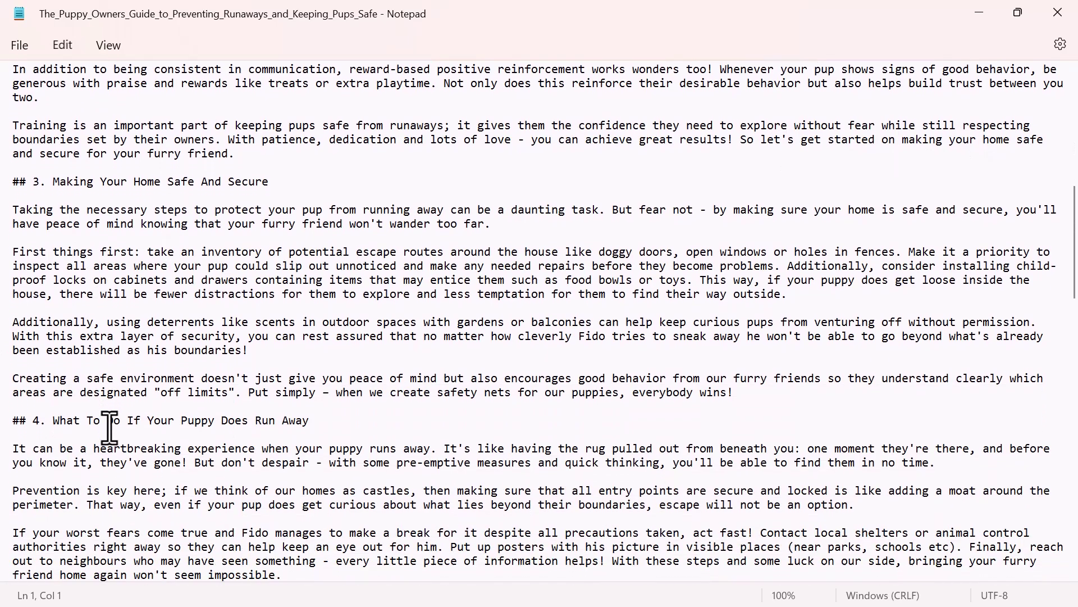
{"action": "scroll", "coordinate": [188, 486], "scroll_direction": "down", "scroll_amount": 2}
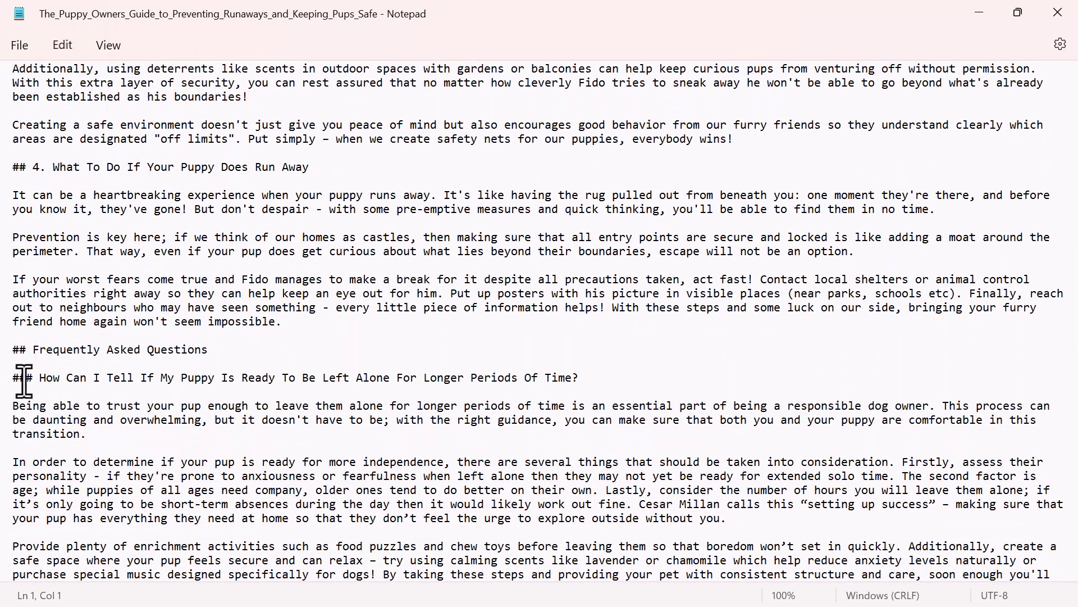
{"action": "scroll", "coordinate": [66, 437], "scroll_direction": "down", "scroll_amount": 1}
{"action": "scroll", "coordinate": [66, 436], "scroll_direction": "down", "scroll_amount": 8}
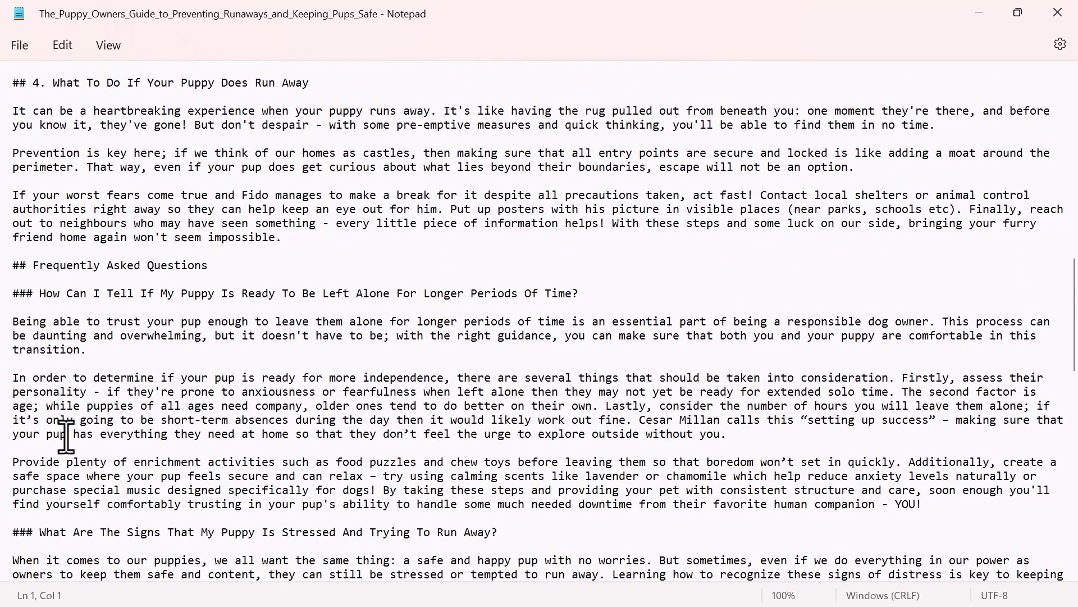
{"action": "scroll", "coordinate": [67, 437], "scroll_direction": "down", "scroll_amount": 8}
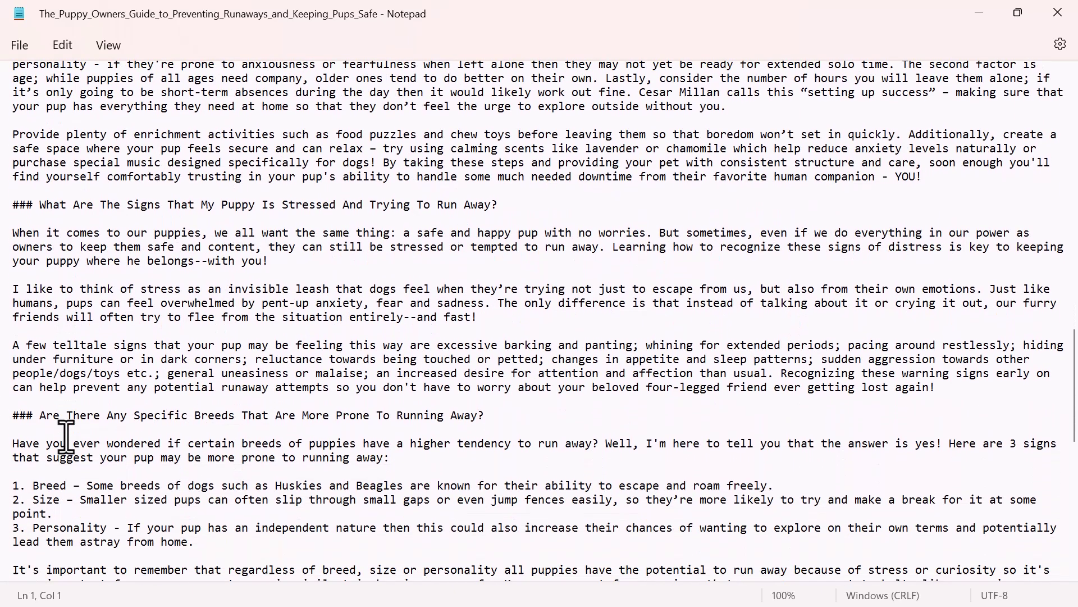
{"action": "left_click", "coordinate": [304, 261]}
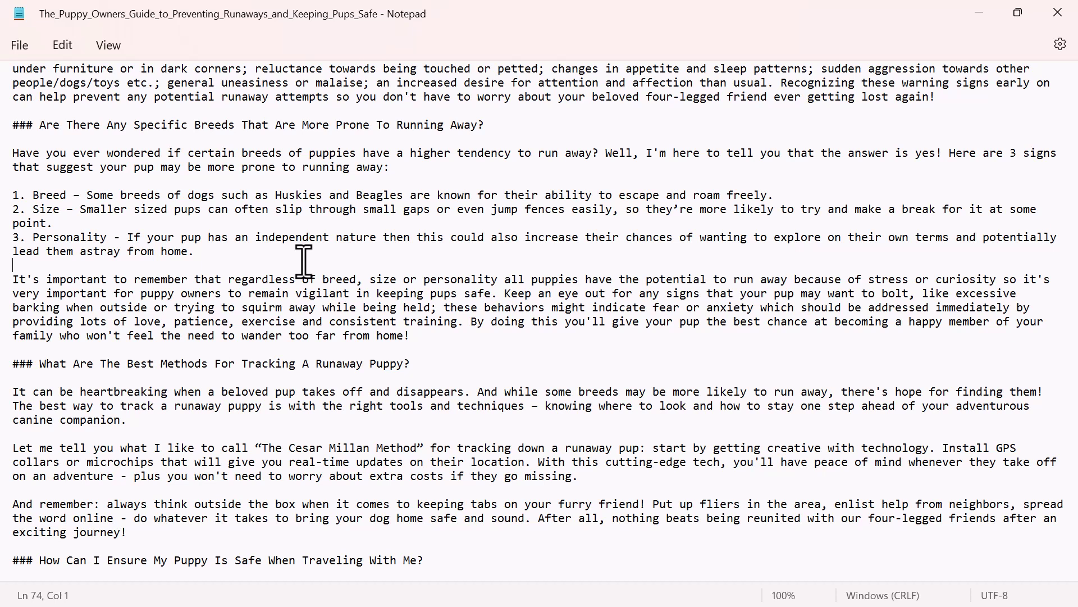
{"action": "key", "text": "ctrl+shift+End"}
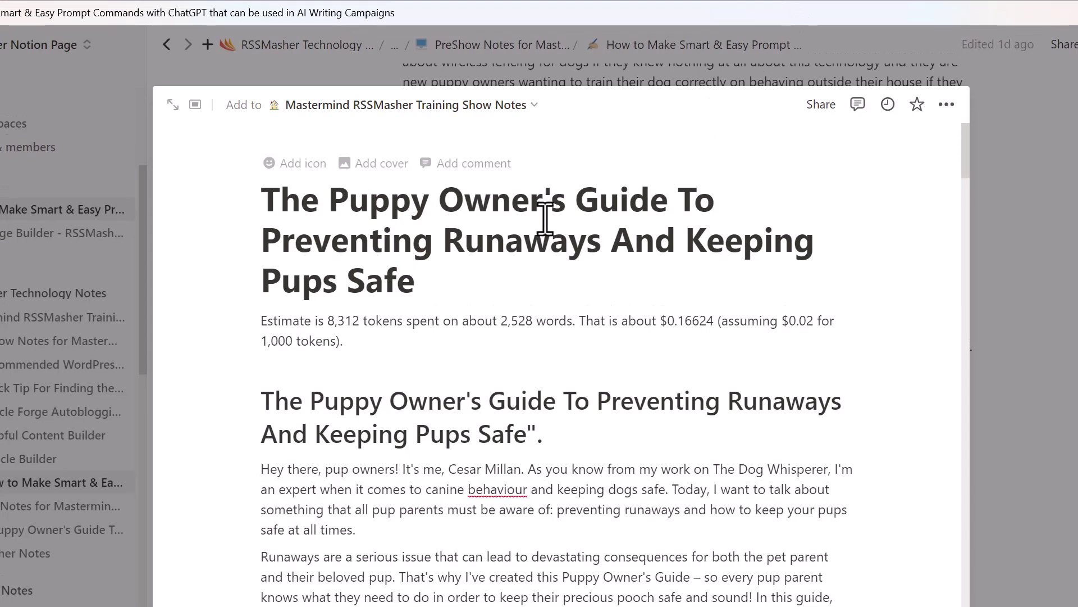
Delete the 'It's me… keeping dogs safe.' self-introduction sentences from the opening paragraph.
{"action": "scroll", "coordinate": [544, 216], "scroll_direction": "down", "scroll_amount": 2}
{"action": "scroll", "coordinate": [547, 217], "scroll_direction": "down", "scroll_amount": 5}
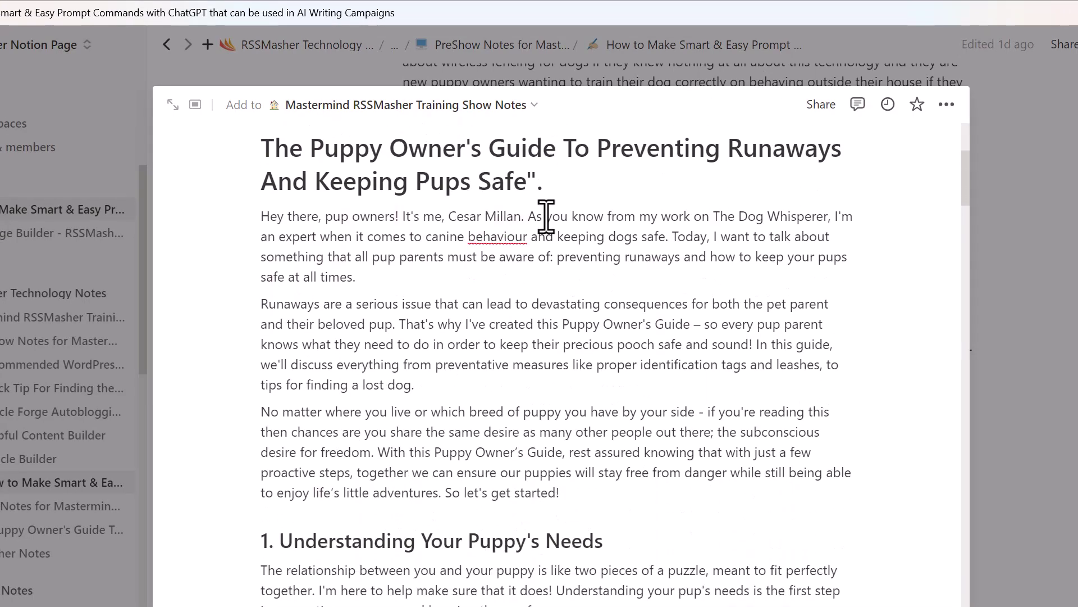
{"action": "scroll", "coordinate": [539, 216], "scroll_direction": "up", "scroll_amount": 4}
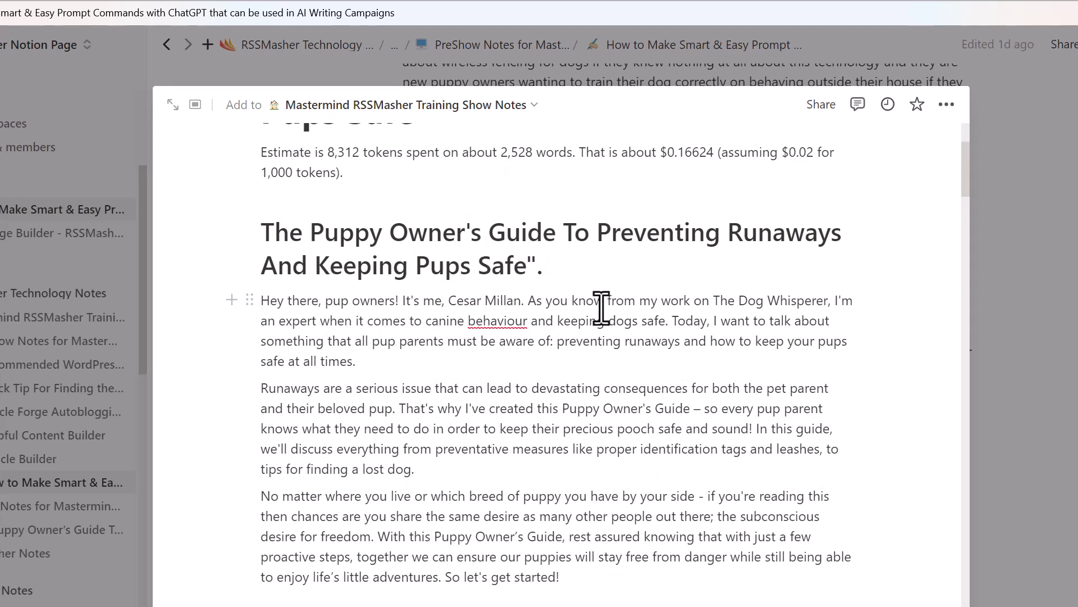
{"action": "left_click_drag", "start_coordinate": [403, 301], "coordinate": [671, 330]}
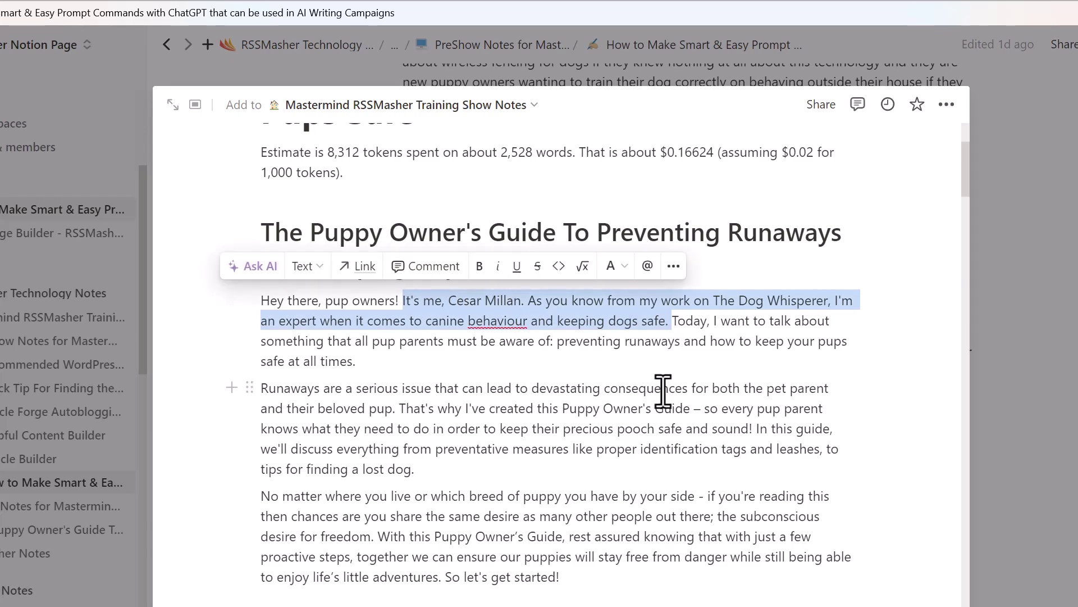
{"action": "key", "text": "BackSpace"}
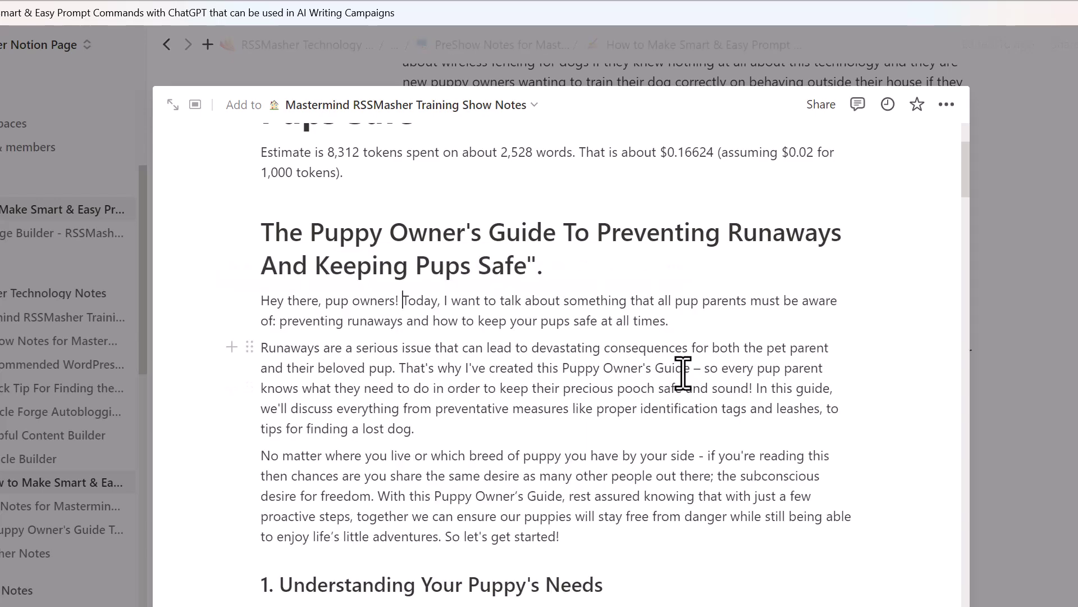
Scroll through the pasted Notion article to review it down to the travel-safety FAQs.
{"action": "scroll", "coordinate": [684, 372], "scroll_direction": "down", "scroll_amount": 4}
{"action": "scroll", "coordinate": [683, 372], "scroll_direction": "down", "scroll_amount": 15}
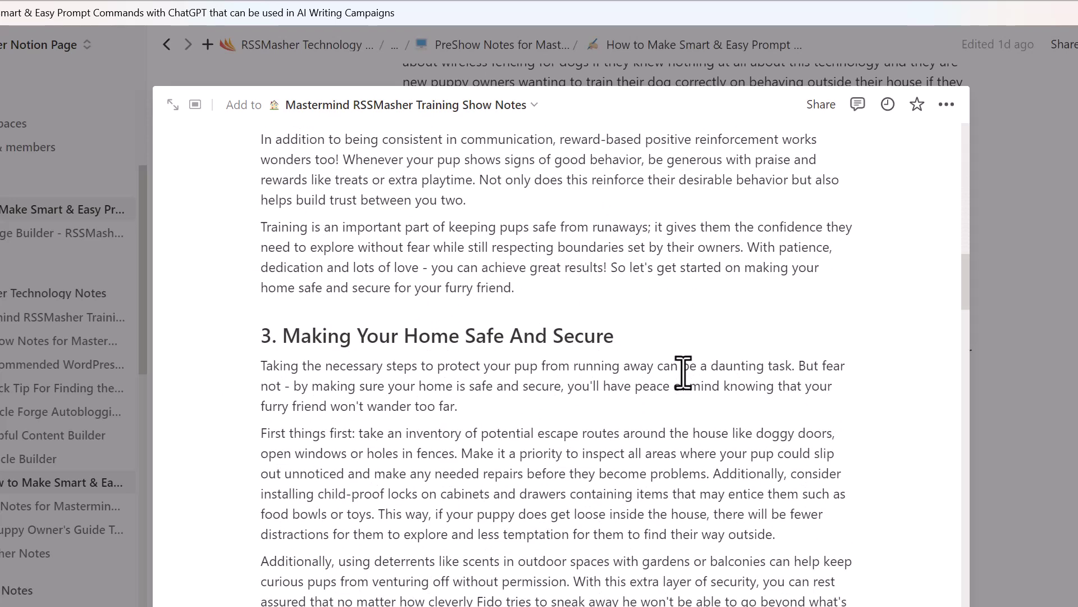
{"action": "scroll", "coordinate": [600, 224], "scroll_direction": "down", "scroll_amount": 6}
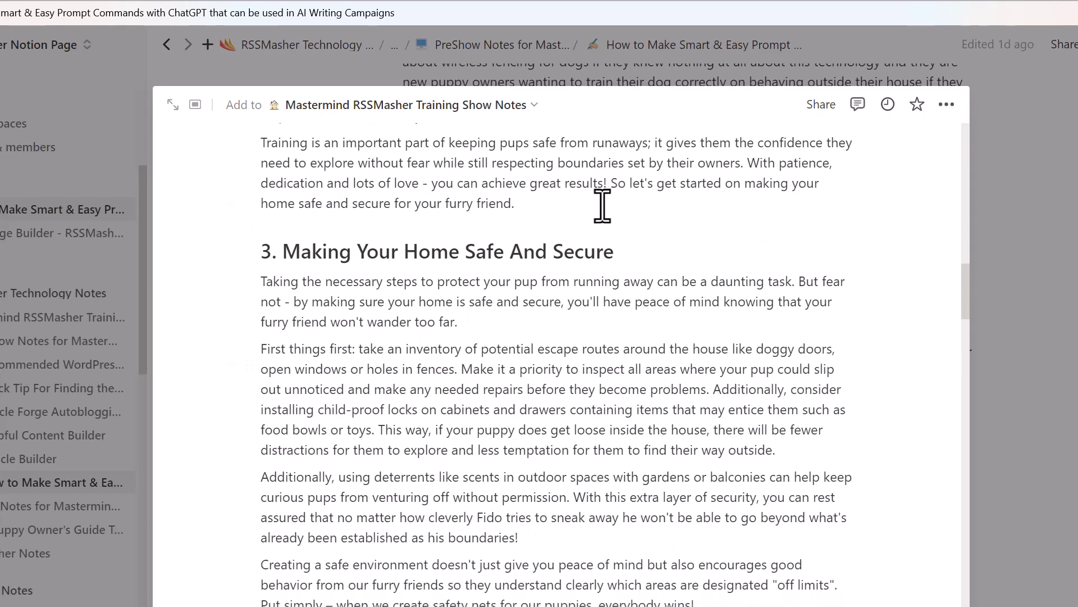
{"action": "scroll", "coordinate": [595, 208], "scroll_direction": "up", "scroll_amount": 15}
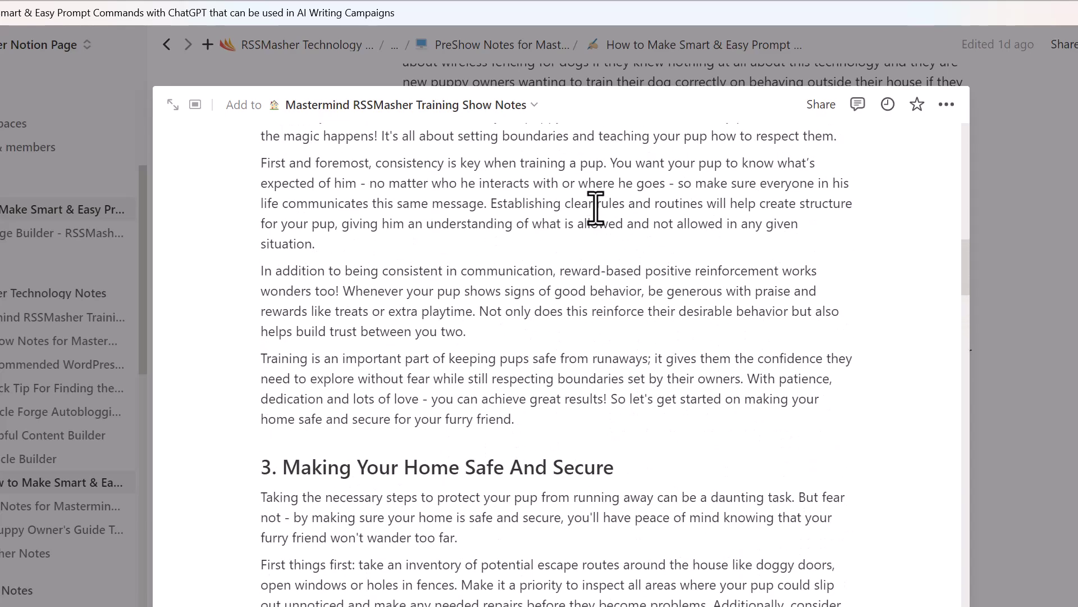
{"action": "scroll", "coordinate": [595, 208], "scroll_direction": "up", "scroll_amount": 3}
{"action": "scroll", "coordinate": [595, 208], "scroll_direction": "down", "scroll_amount": 12}
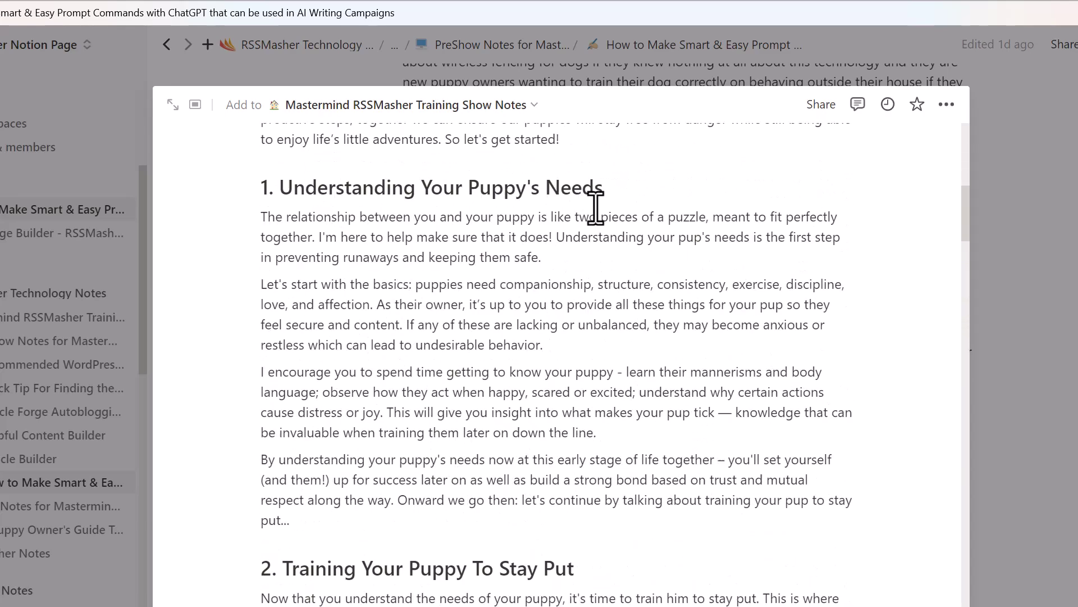
{"action": "scroll", "coordinate": [595, 208], "scroll_direction": "down", "scroll_amount": 15}
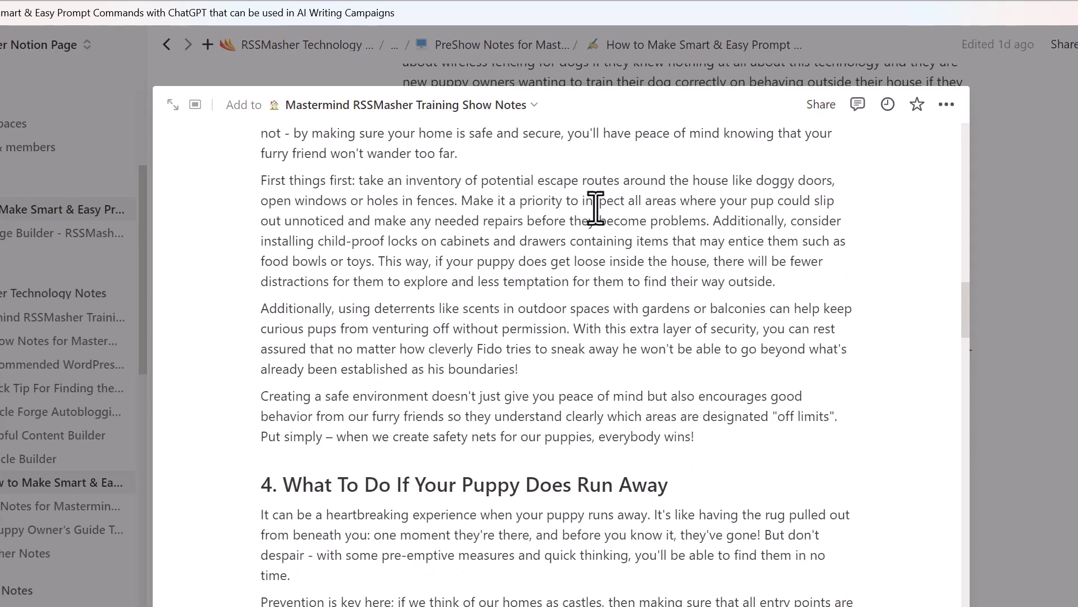
{"action": "scroll", "coordinate": [595, 207], "scroll_direction": "down", "scroll_amount": 3}
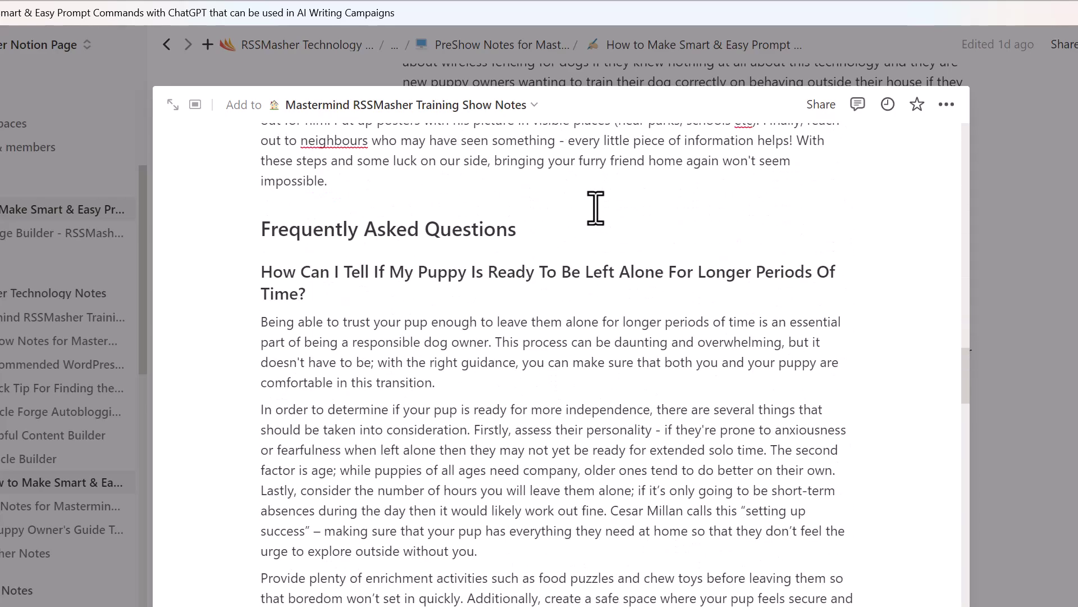
{"action": "scroll", "coordinate": [595, 208], "scroll_direction": "down", "scroll_amount": 2}
{"action": "scroll", "coordinate": [578, 210], "scroll_direction": "up", "scroll_amount": 2}
{"action": "scroll", "coordinate": [572, 207], "scroll_direction": "down", "scroll_amount": 2}
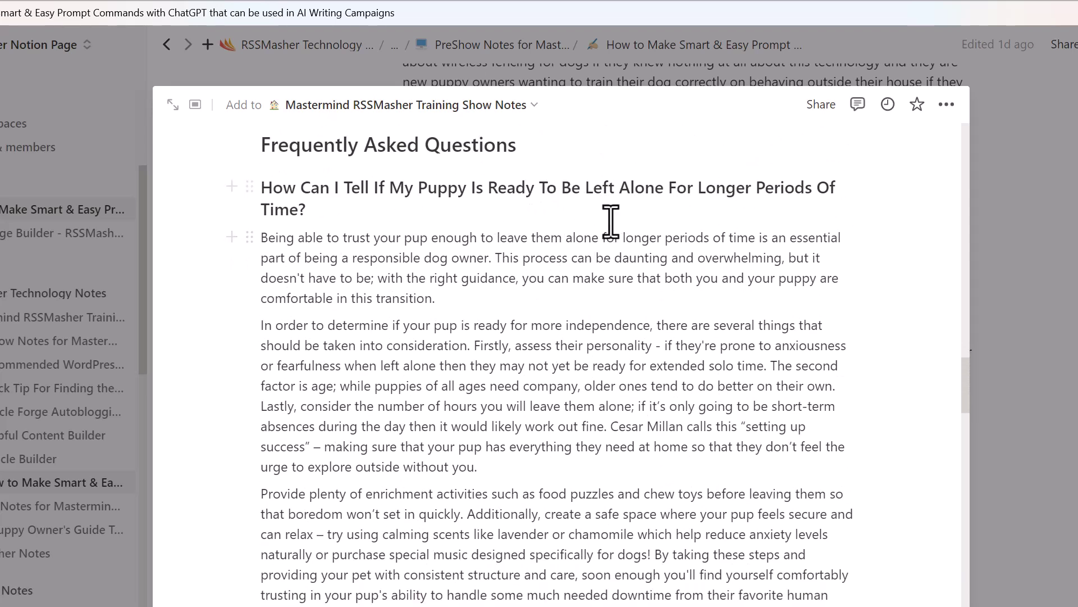
{"action": "scroll", "coordinate": [747, 219], "scroll_direction": "down", "scroll_amount": 2}
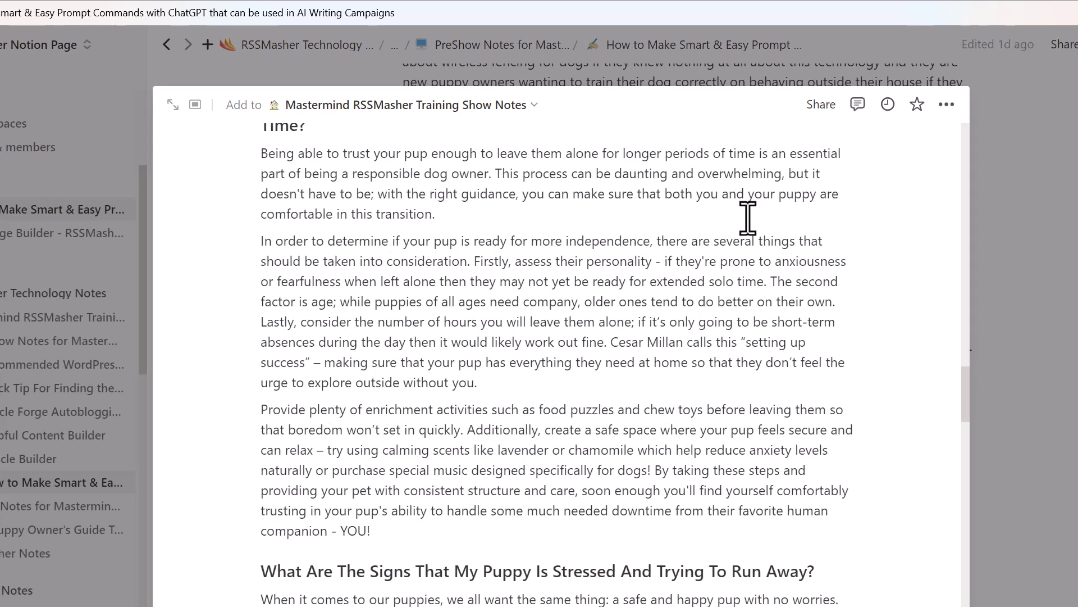
{"action": "scroll", "coordinate": [747, 219], "scroll_direction": "down", "scroll_amount": 13}
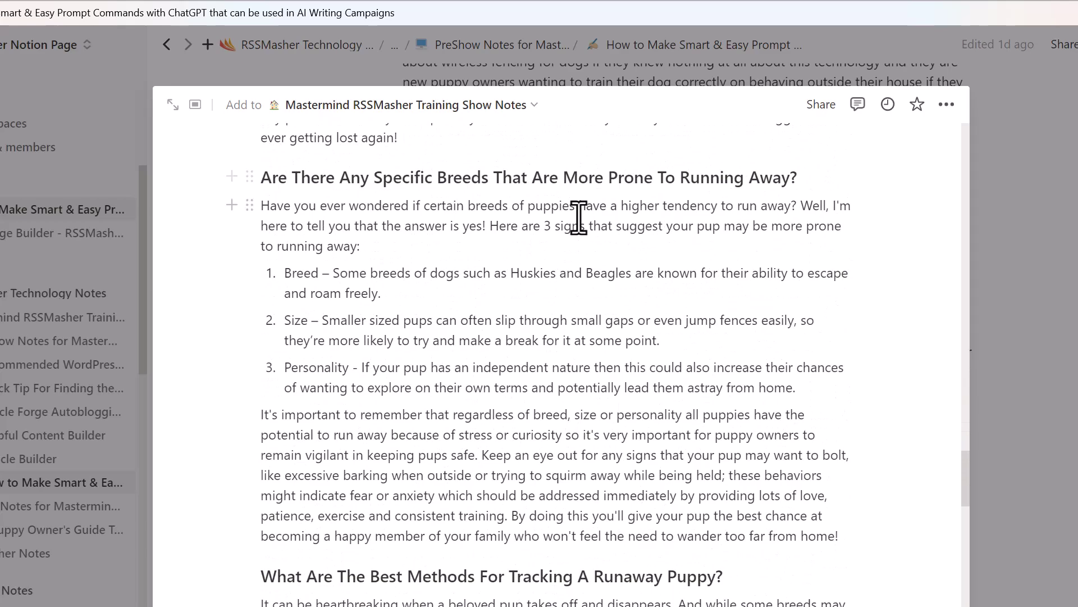
{"action": "scroll", "coordinate": [579, 218], "scroll_direction": "down", "scroll_amount": 4}
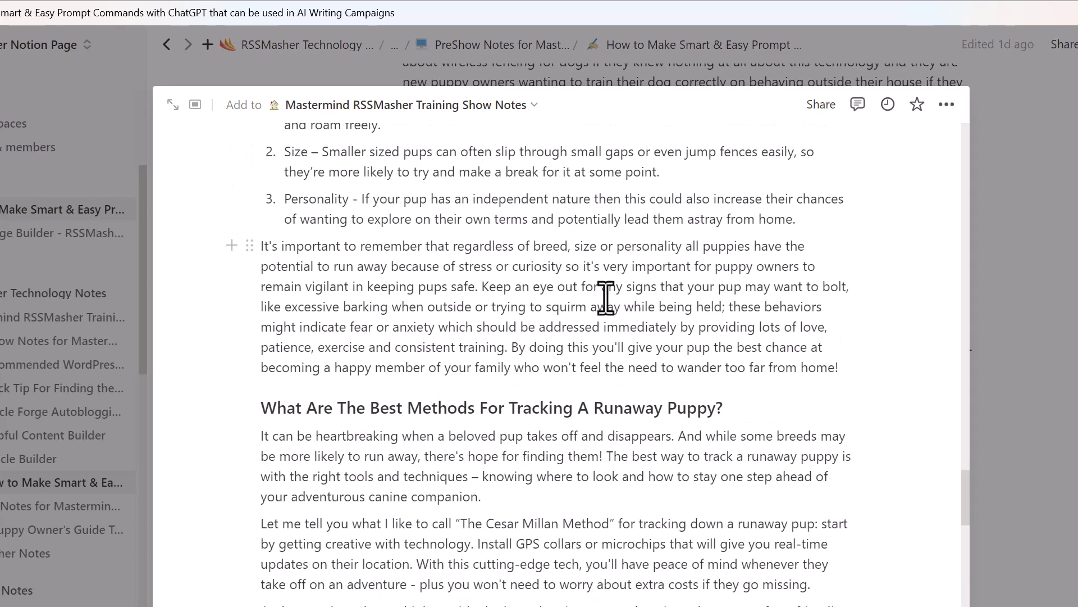
{"action": "scroll", "coordinate": [606, 297], "scroll_direction": "down", "scroll_amount": 15}
{"action": "scroll", "coordinate": [606, 298], "scroll_direction": "up", "scroll_amount": 8}
{"action": "scroll", "coordinate": [605, 298], "scroll_direction": "up", "scroll_amount": 15}
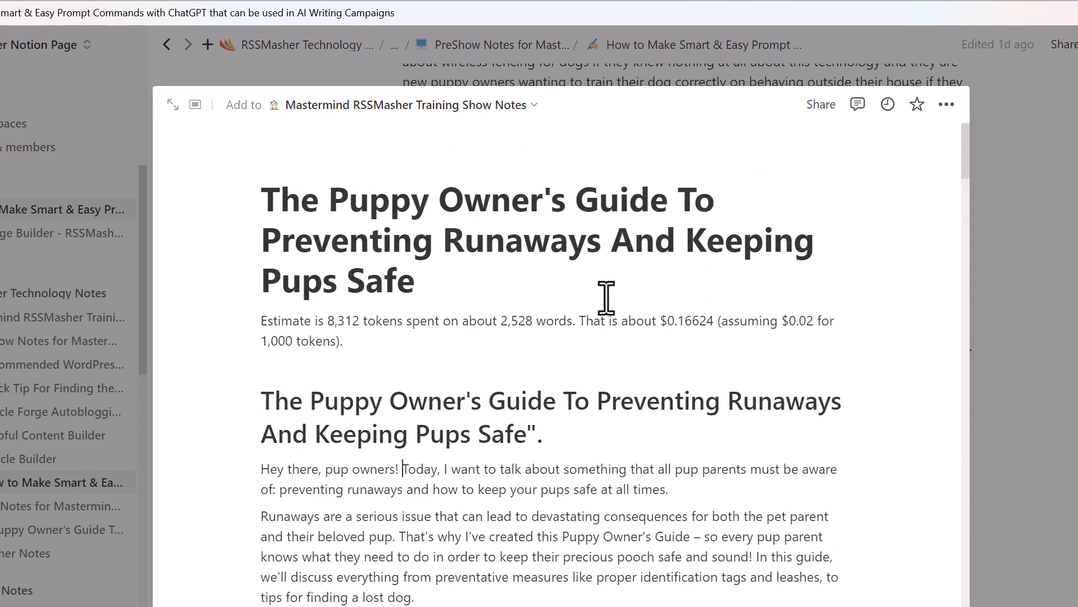